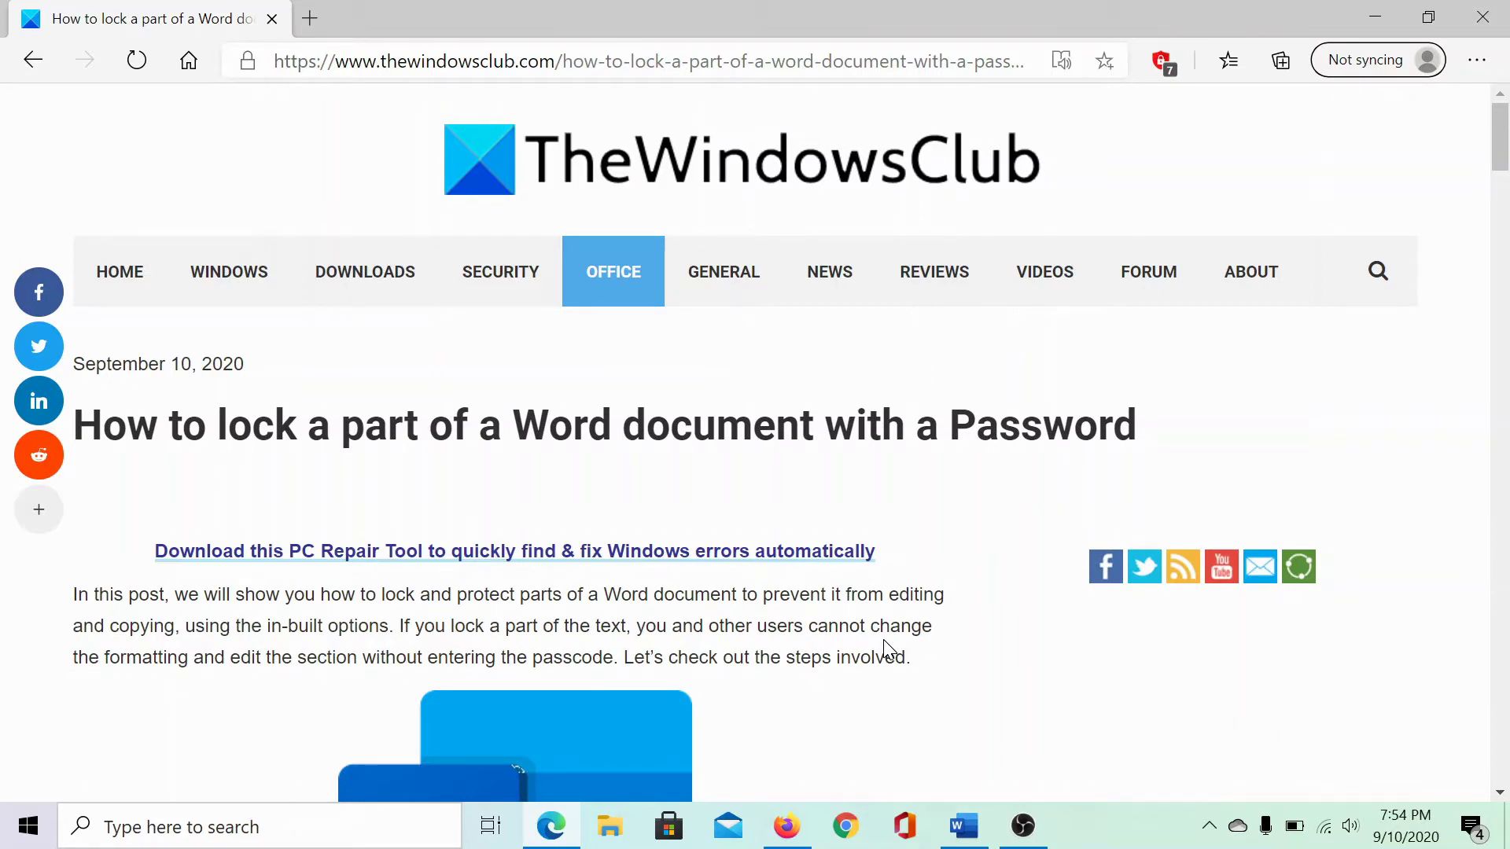
Scroll the TheWindowsClub article down to the thirteen numbered steps for locking part of a document
{"action": "scroll", "coordinate": [884, 639], "scroll_direction": "down", "scroll_amount": 2}
{"action": "scroll", "coordinate": [884, 639], "scroll_direction": "down", "scroll_amount": 3}
{"action": "scroll", "coordinate": [884, 639], "scroll_direction": "down", "scroll_amount": 1}
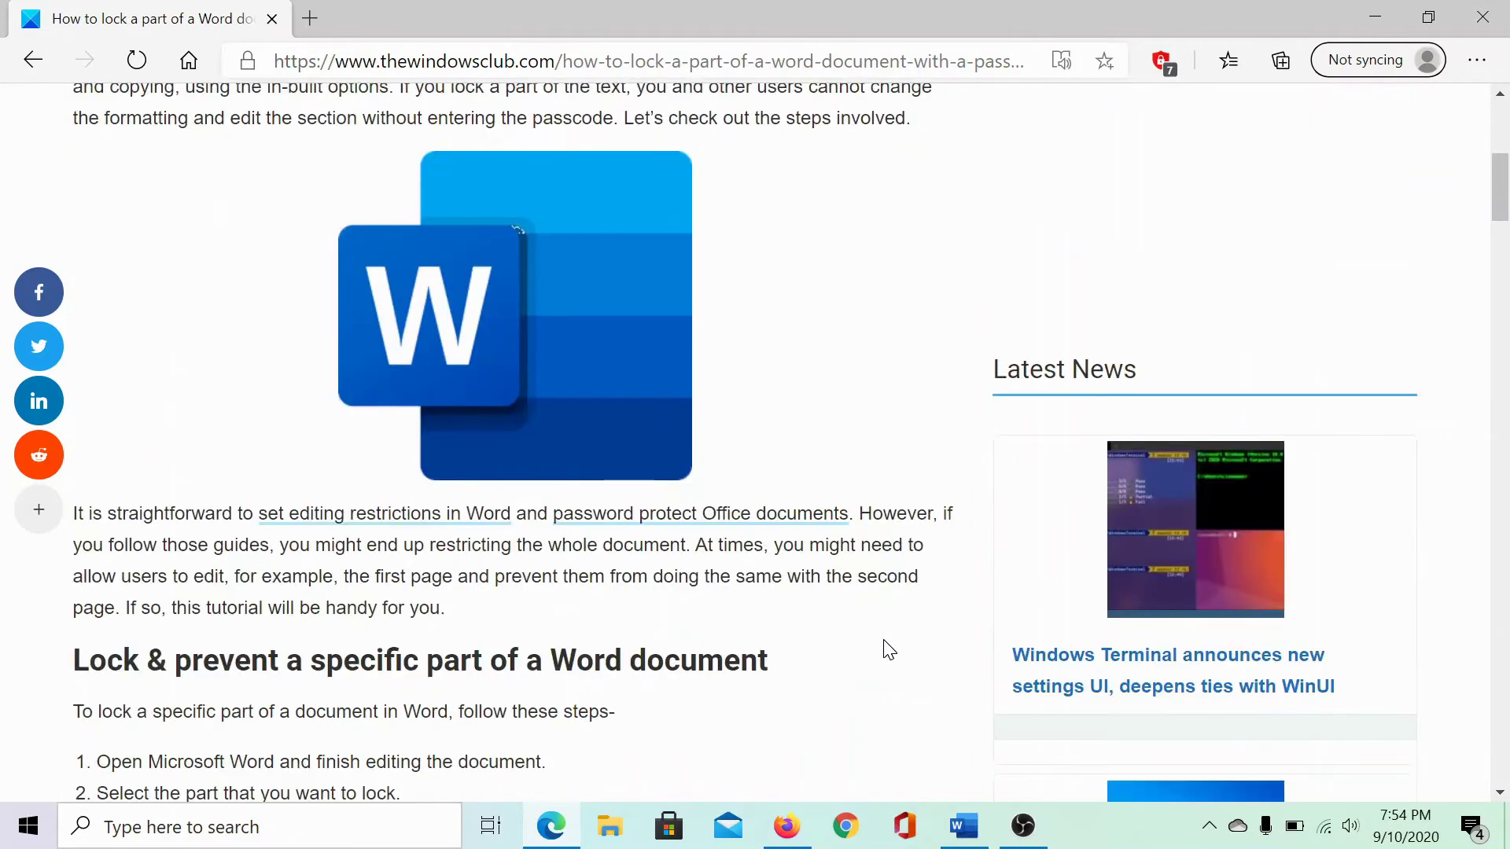
{"action": "scroll", "coordinate": [884, 639], "scroll_direction": "down", "scroll_amount": 2}
{"action": "scroll", "coordinate": [888, 649], "scroll_direction": "down", "scroll_amount": 1}
{"action": "scroll", "coordinate": [889, 649], "scroll_direction": "down", "scroll_amount": 1}
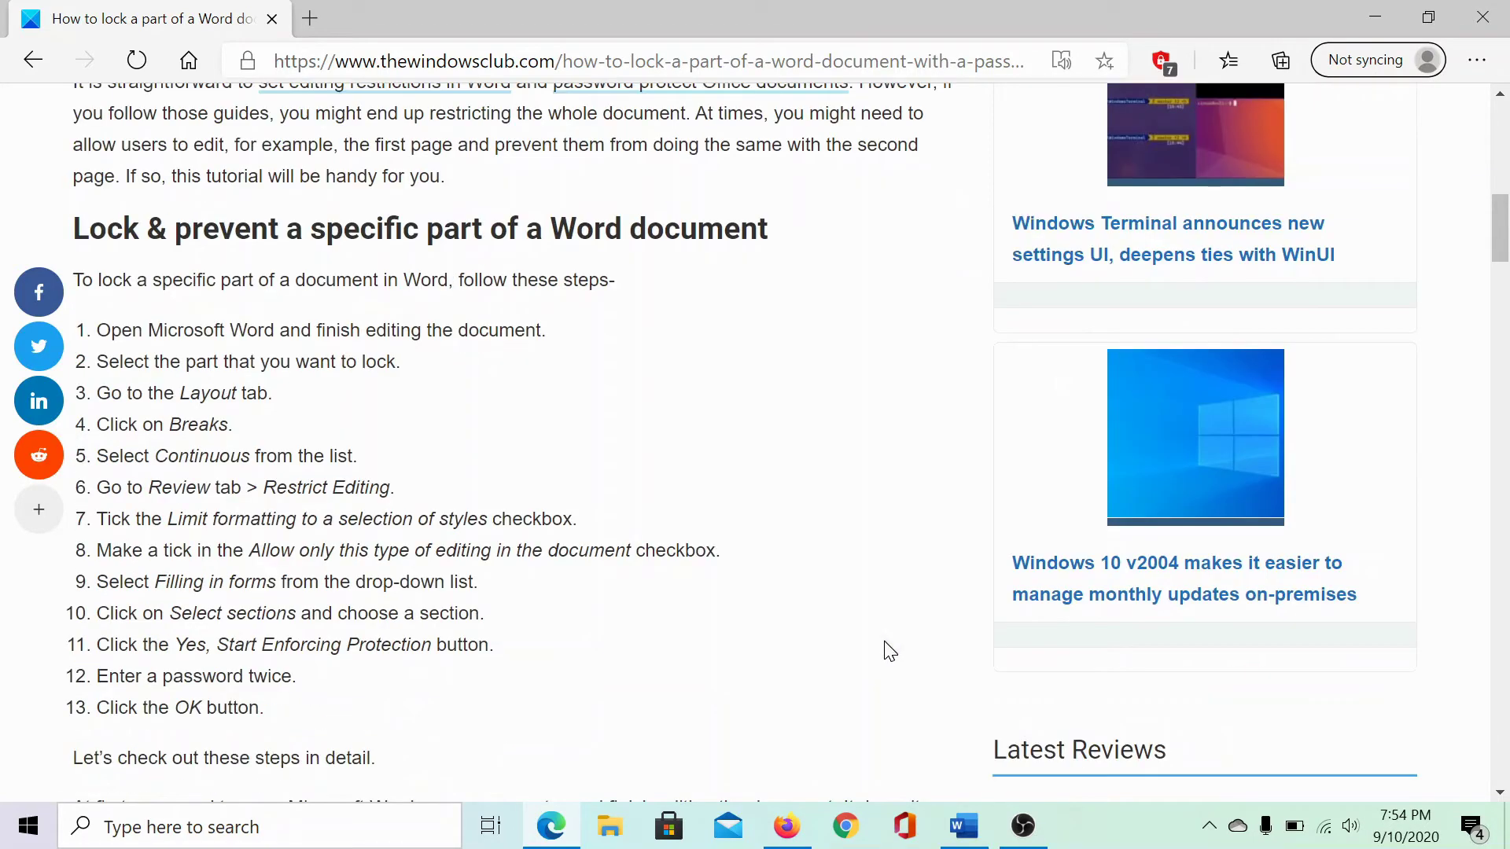
Bring Document1, with the pasted article text, to the front from the taskbar
{"action": "left_click", "coordinate": [966, 835]}
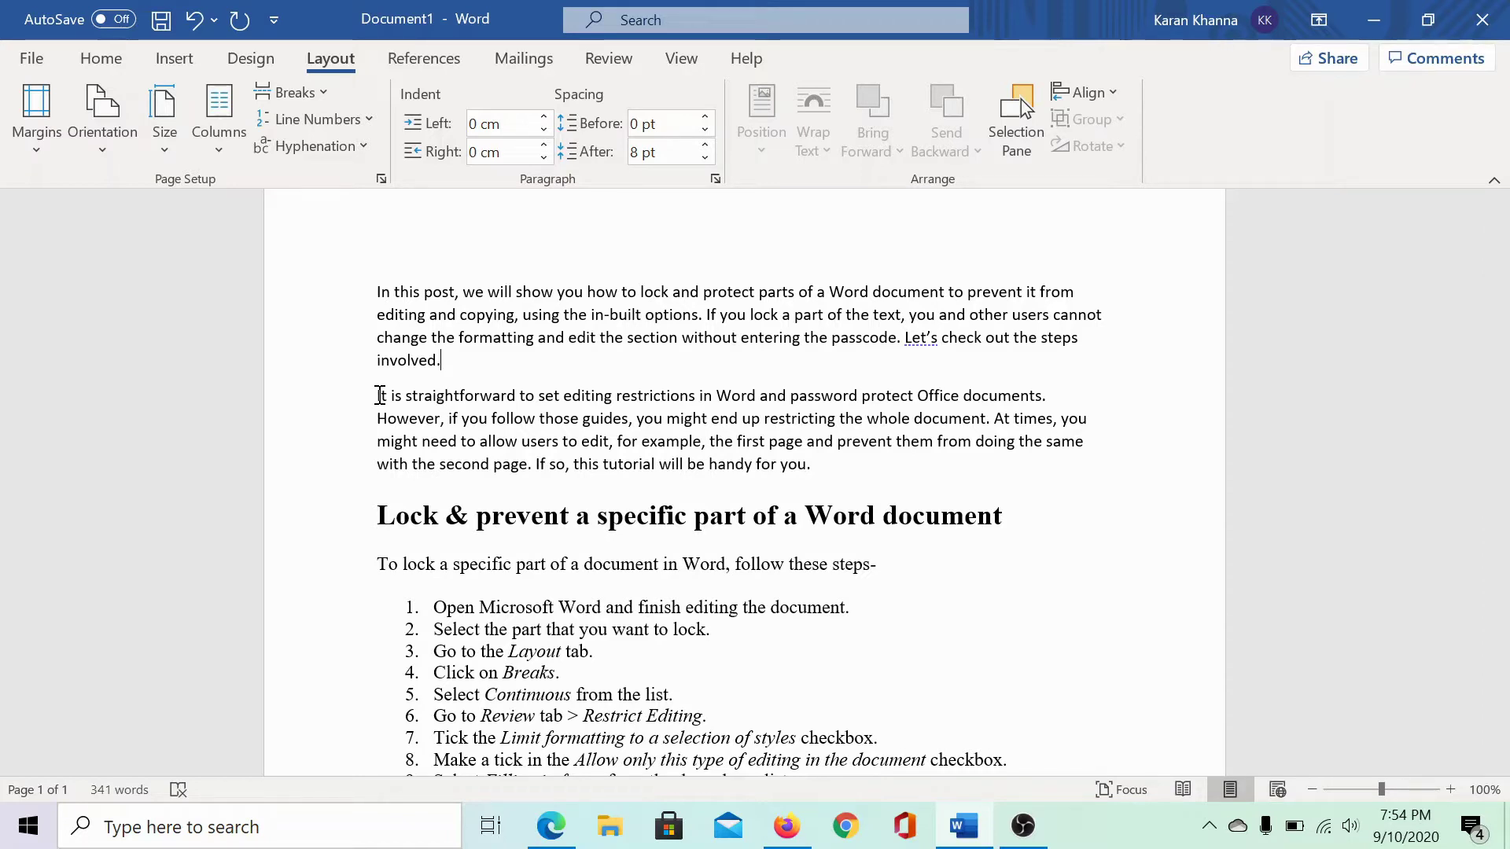
Insert a continuous section break before the paragraph beginning 'It is straightforward'
{"action": "left_click_drag", "start_coordinate": [379, 396], "coordinate": [818, 464]}
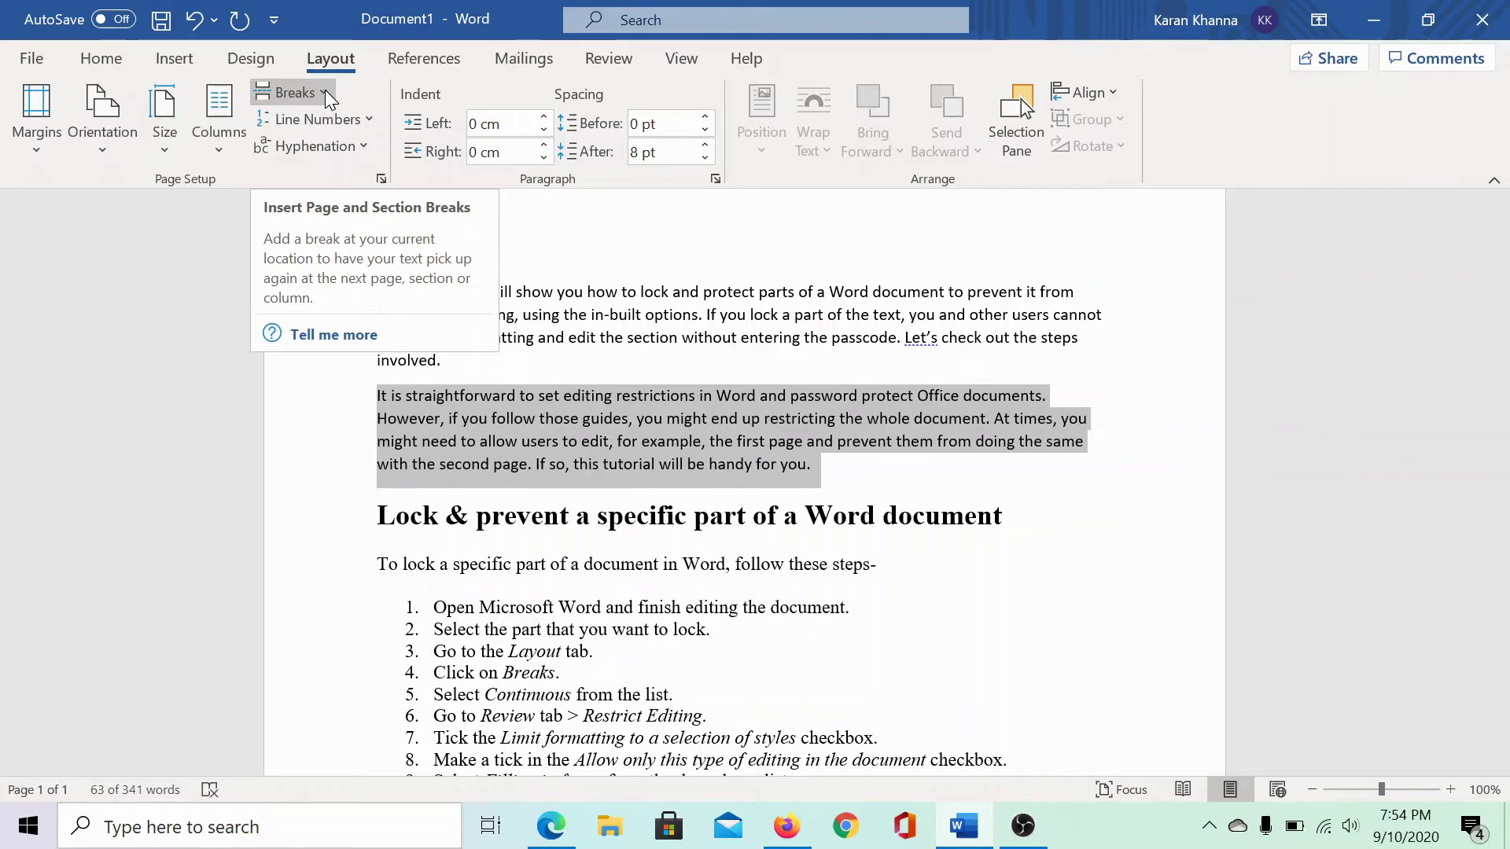
{"action": "left_click", "coordinate": [324, 93]}
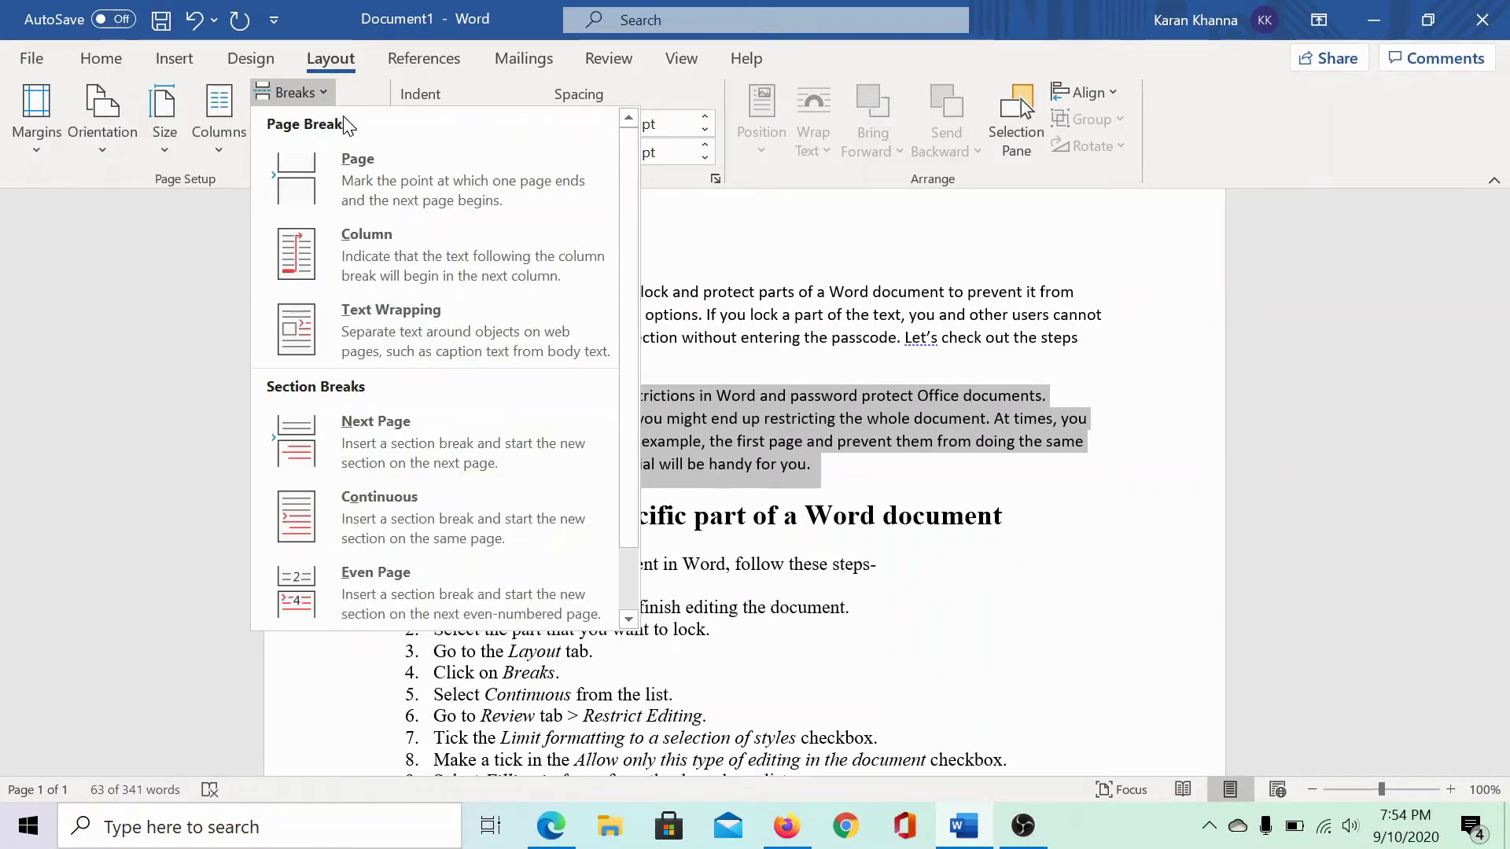
{"action": "left_click", "coordinate": [436, 502]}
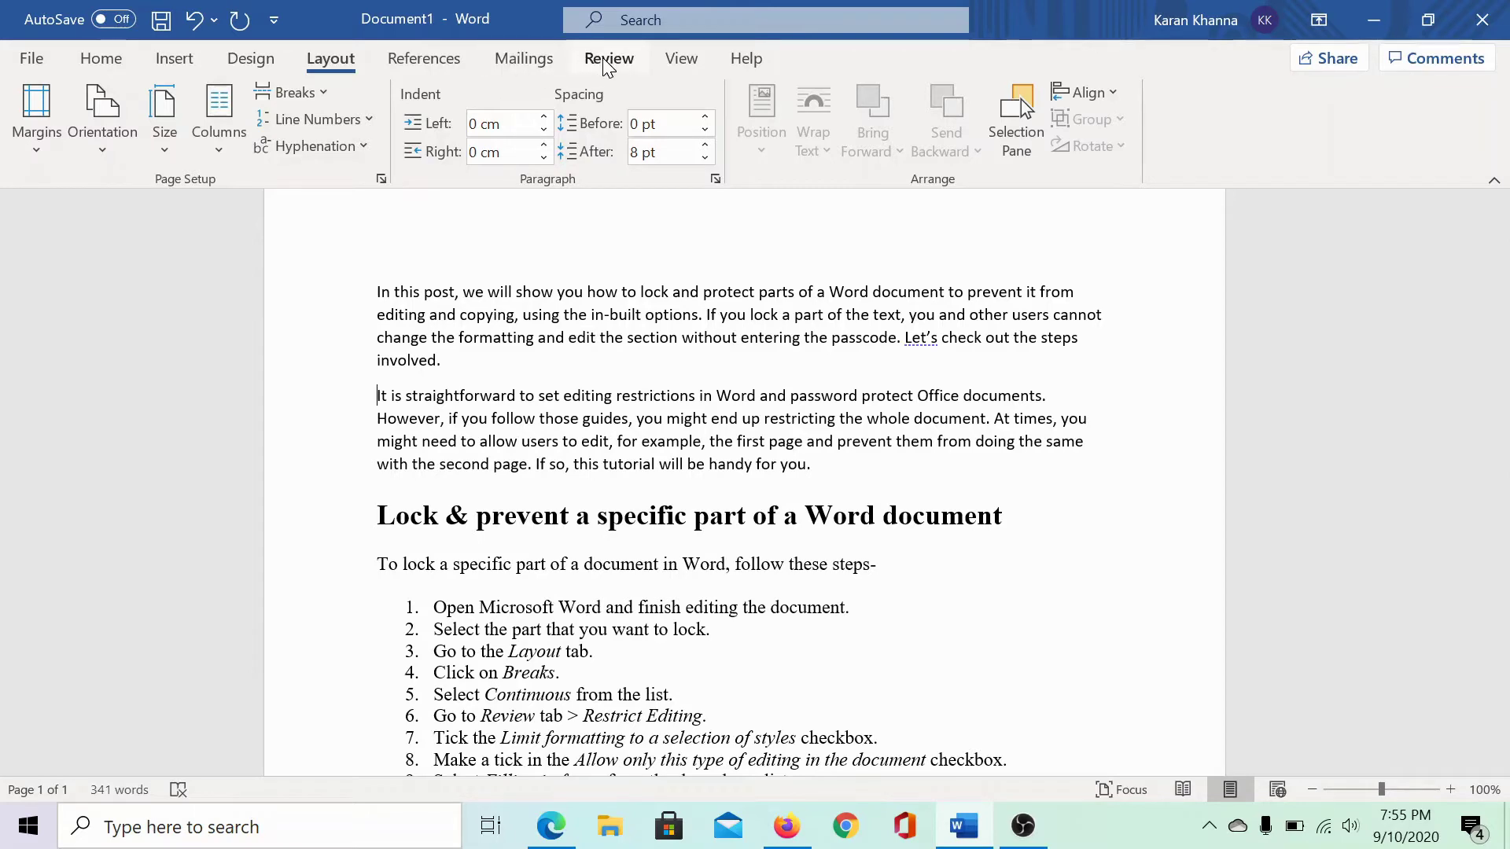
Check the article's steps, then open the Restrict Editing pane from the Review tab
{"action": "left_click", "coordinate": [551, 825]}
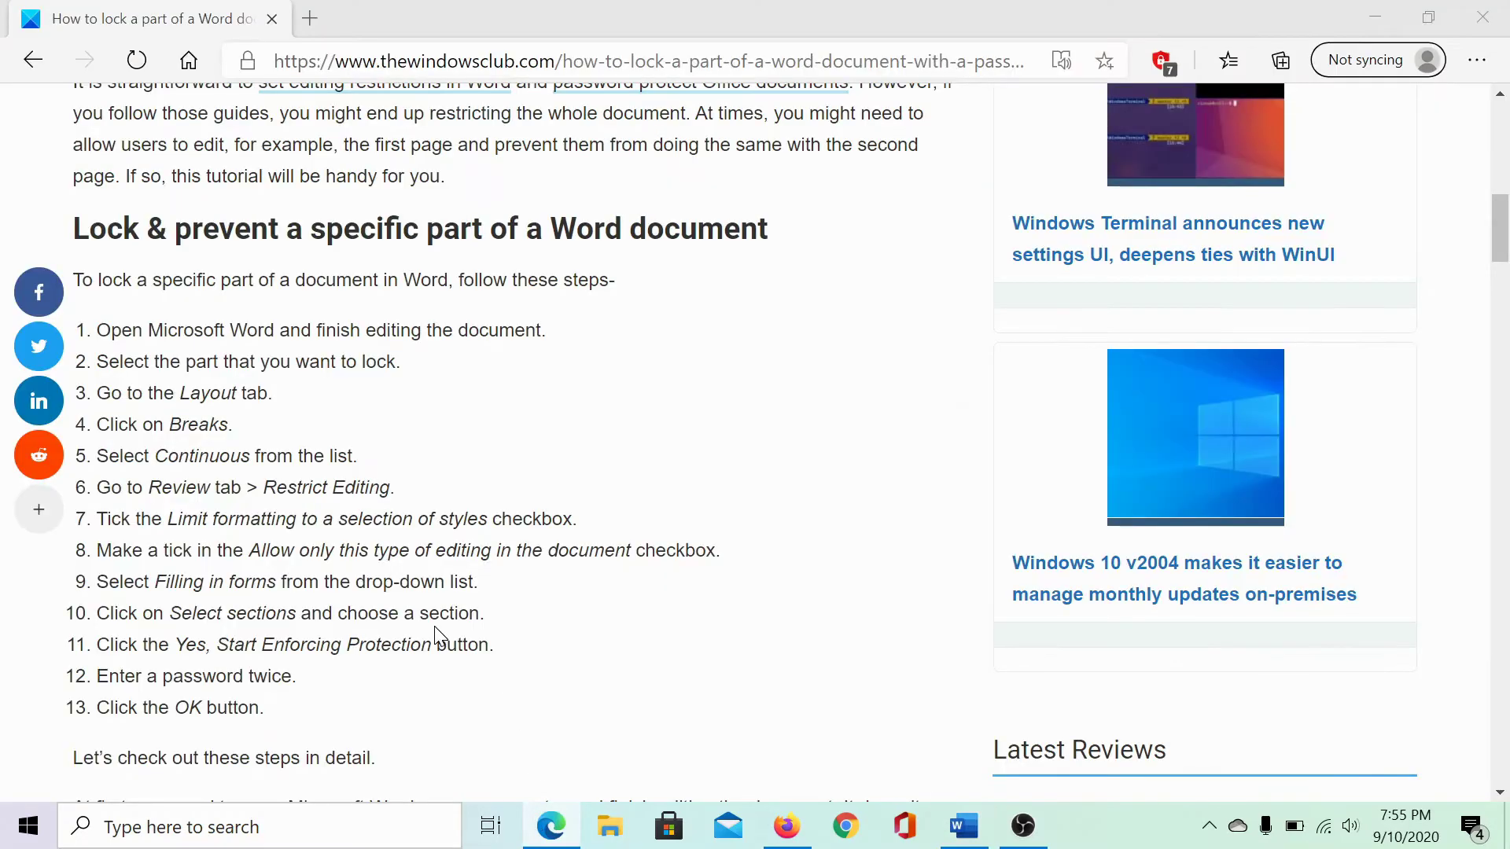
{"action": "left_click", "coordinate": [963, 826]}
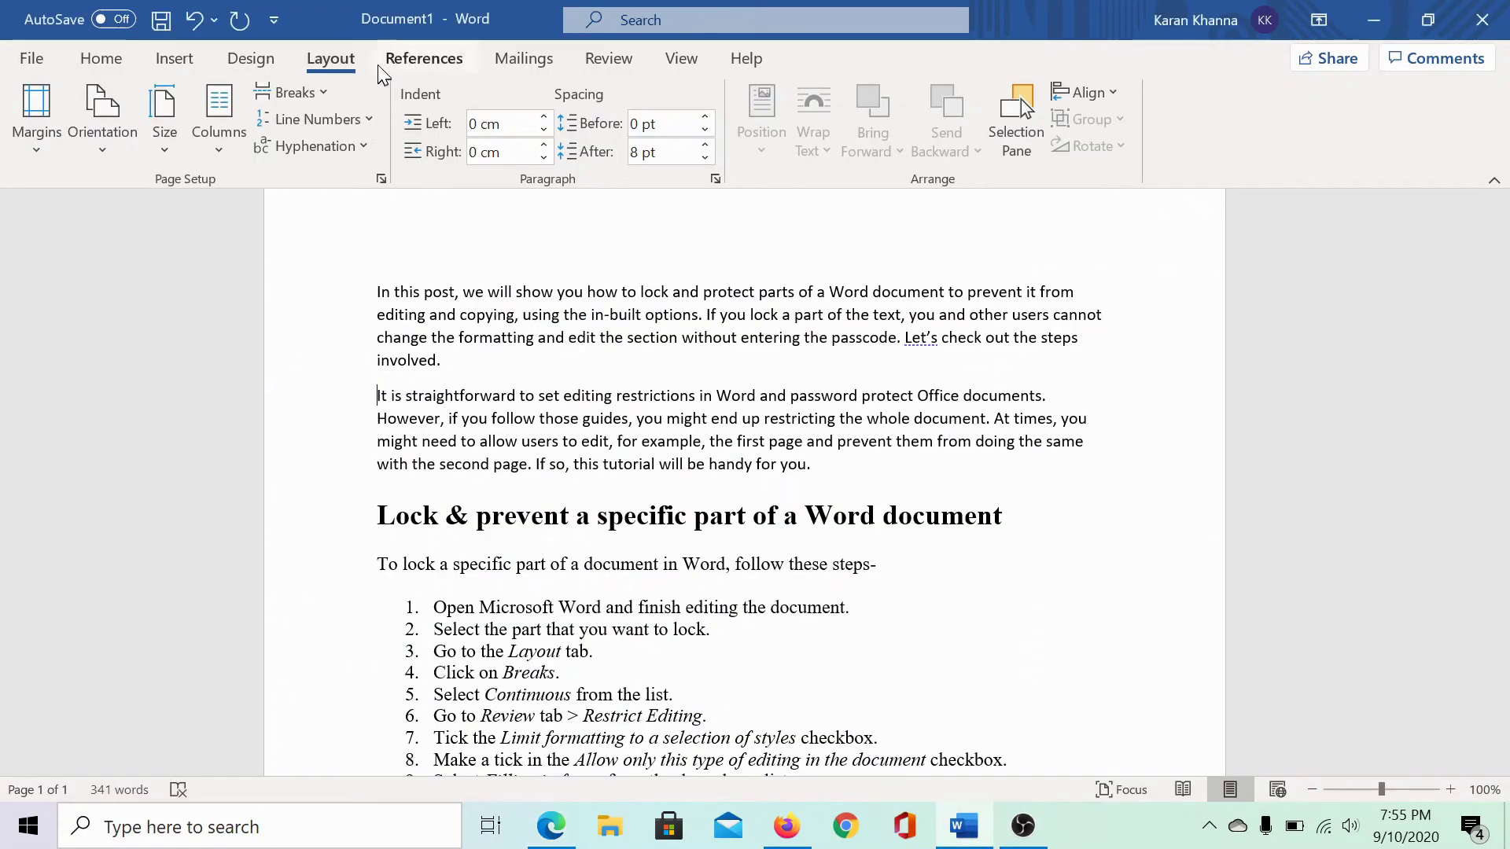
{"action": "left_click", "coordinate": [609, 58]}
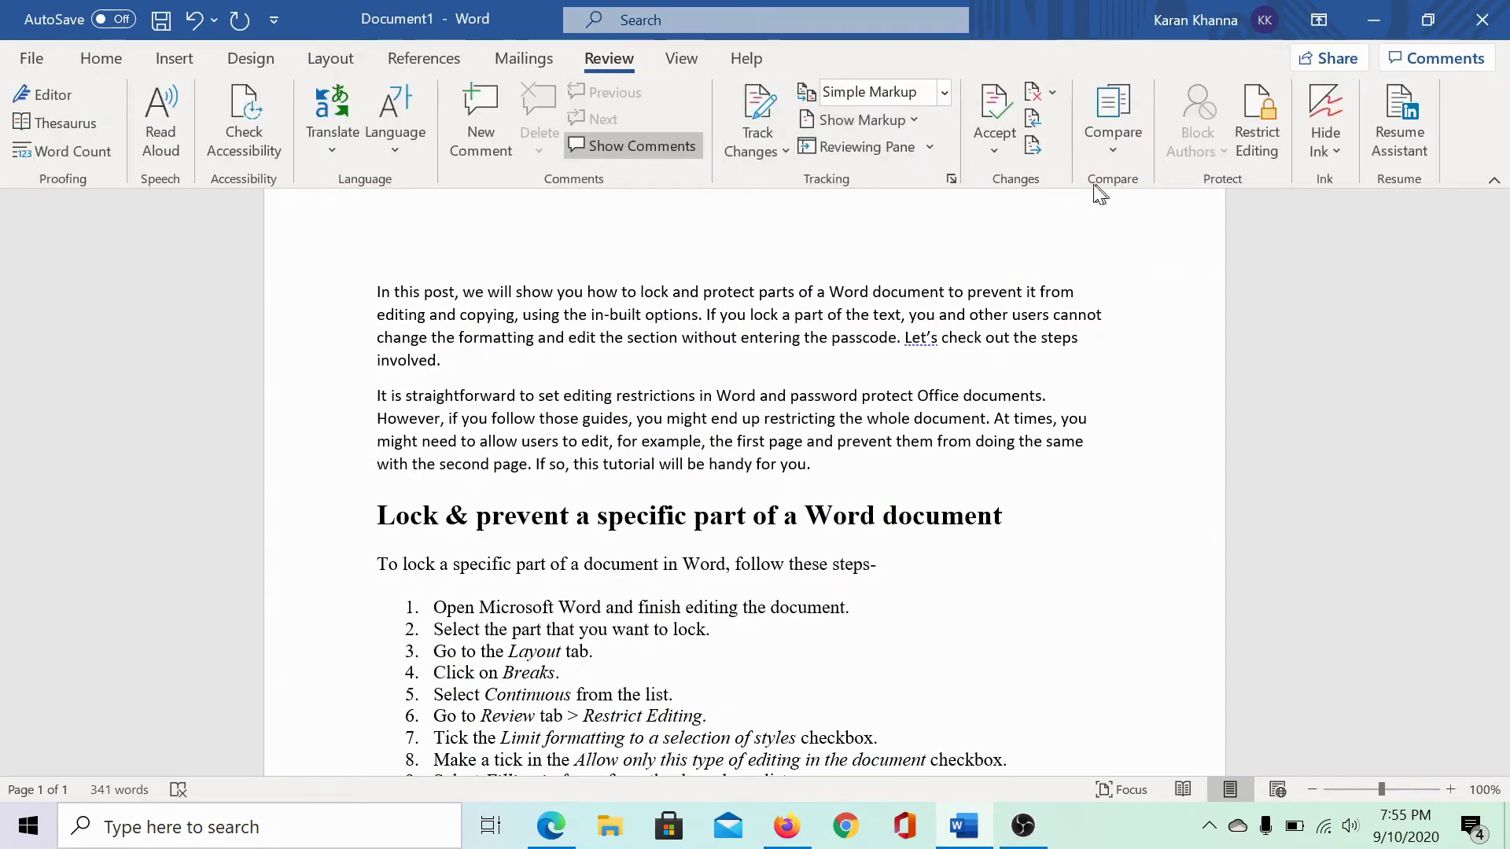
{"action": "left_click", "coordinate": [1261, 113]}
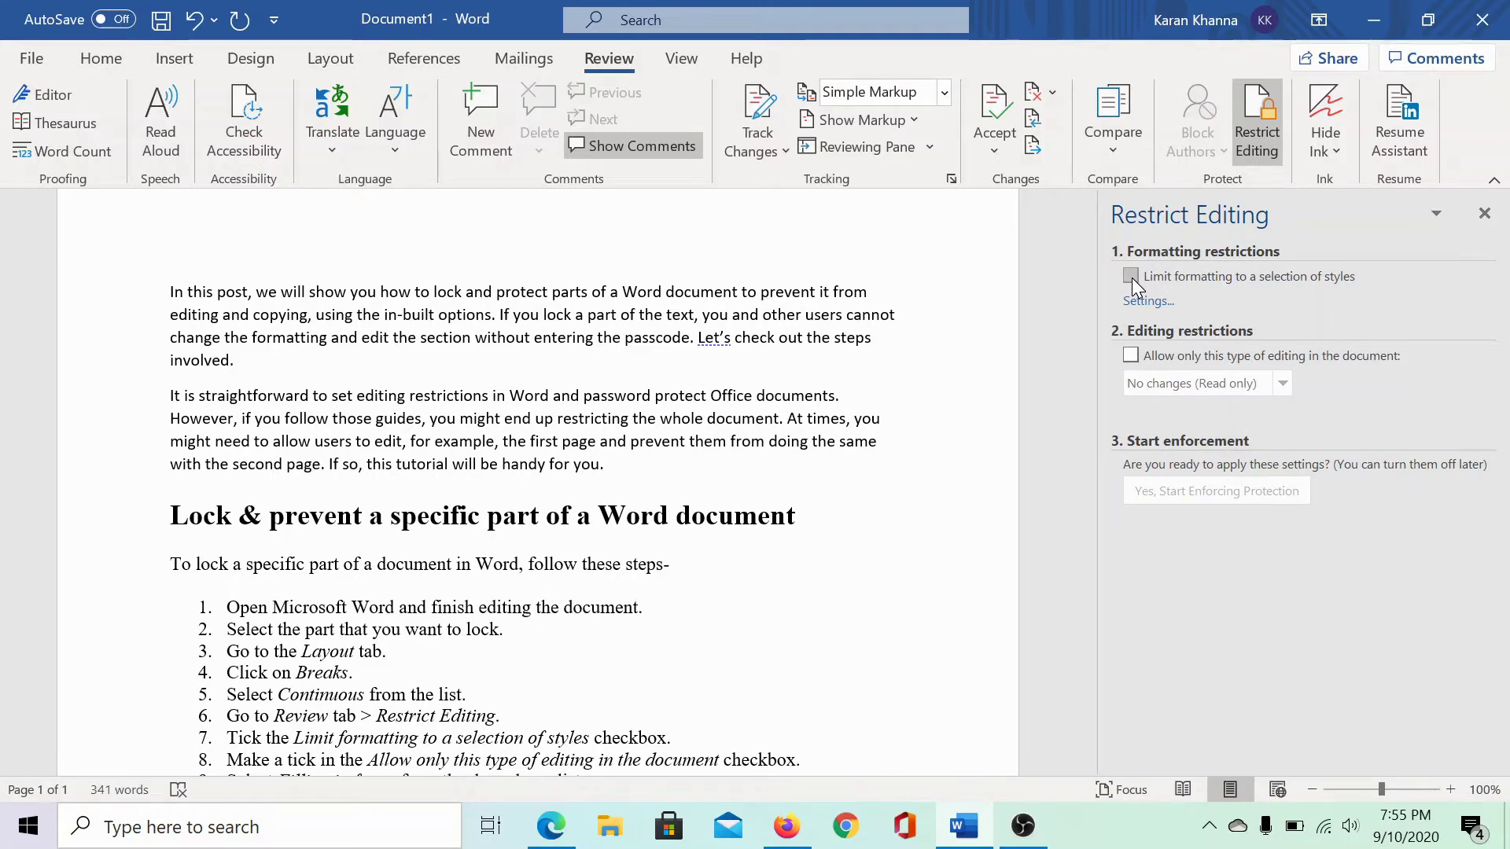
Limit formatting to selected styles and allow only 'Filling in forms' editing
{"action": "left_click", "coordinate": [1131, 277]}
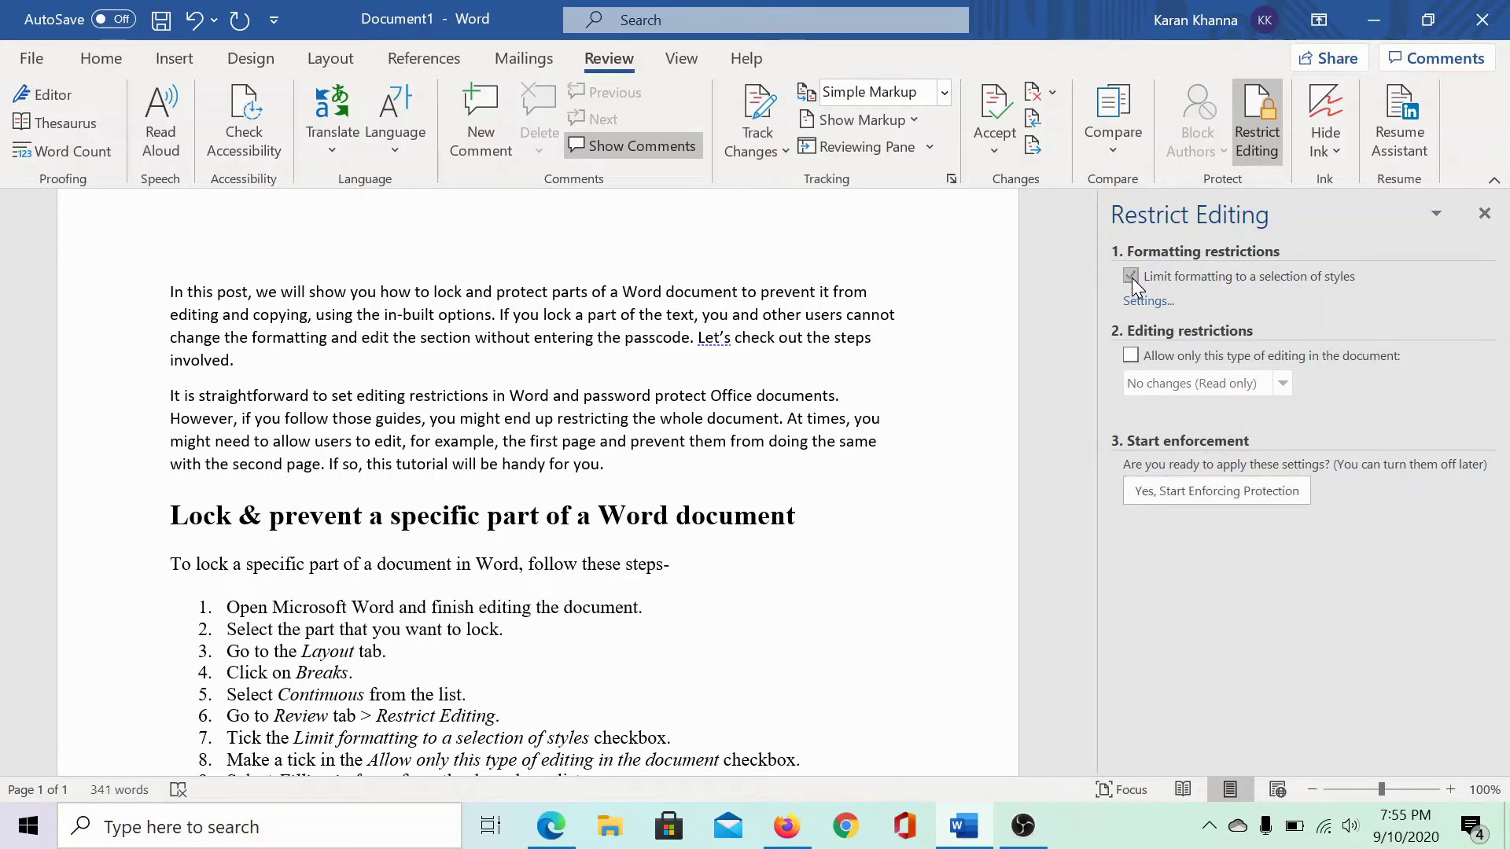
{"action": "left_click", "coordinate": [1131, 353]}
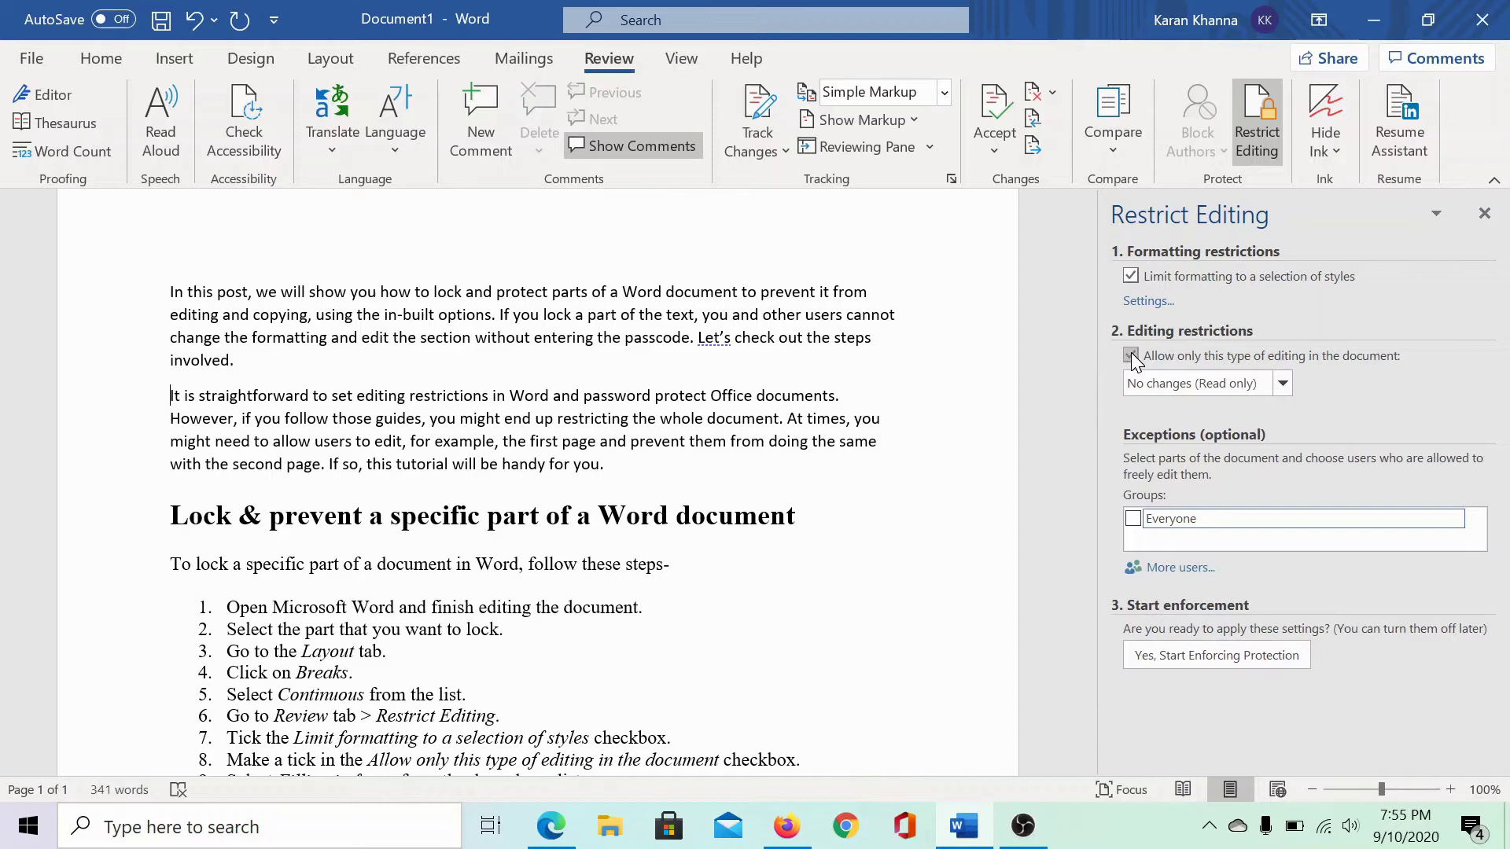
{"action": "left_click", "coordinate": [1280, 383]}
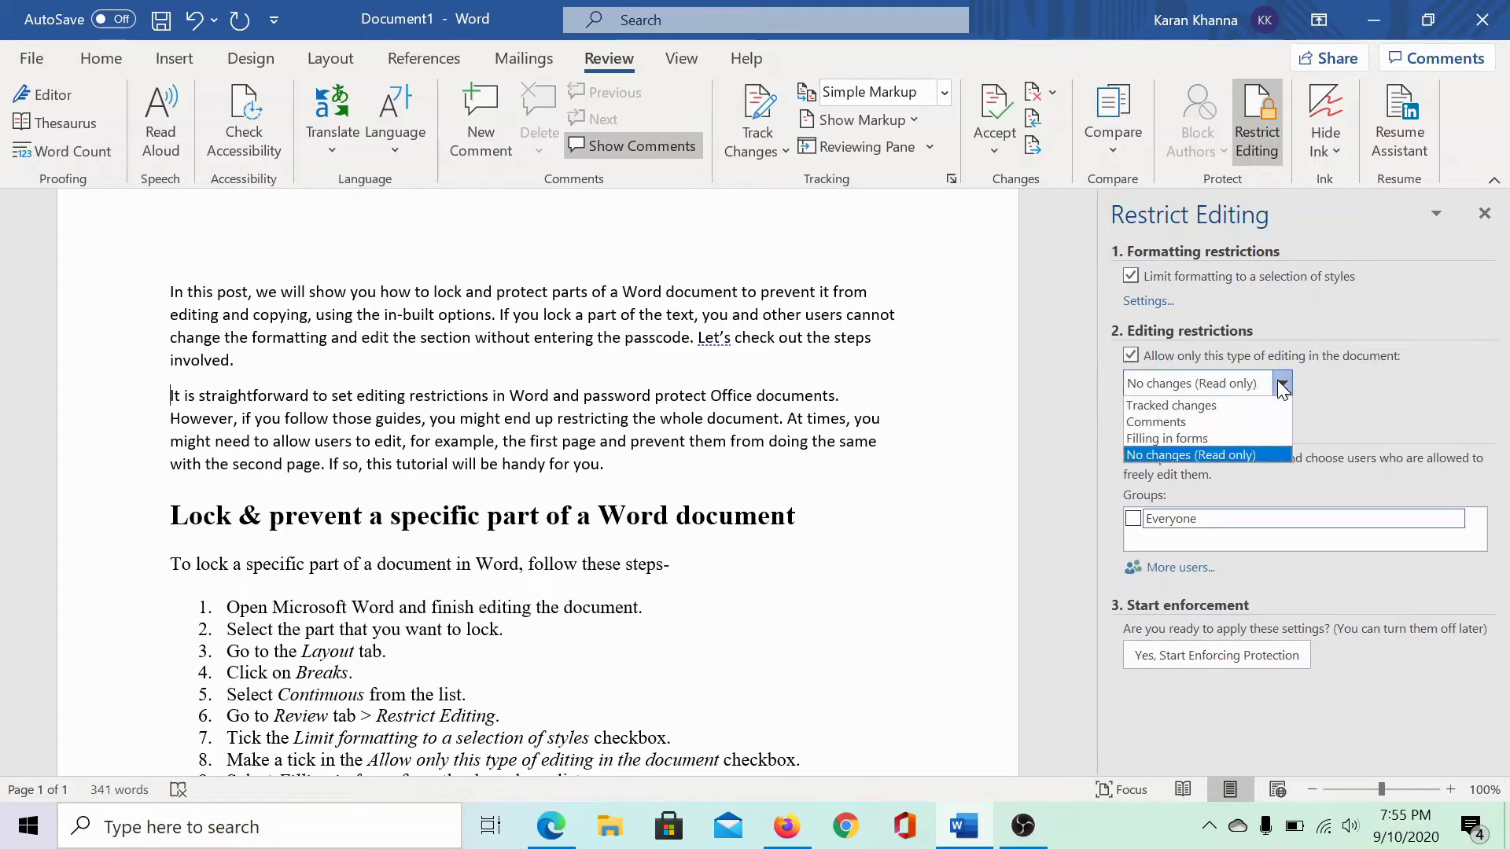
{"action": "left_click", "coordinate": [1229, 439]}
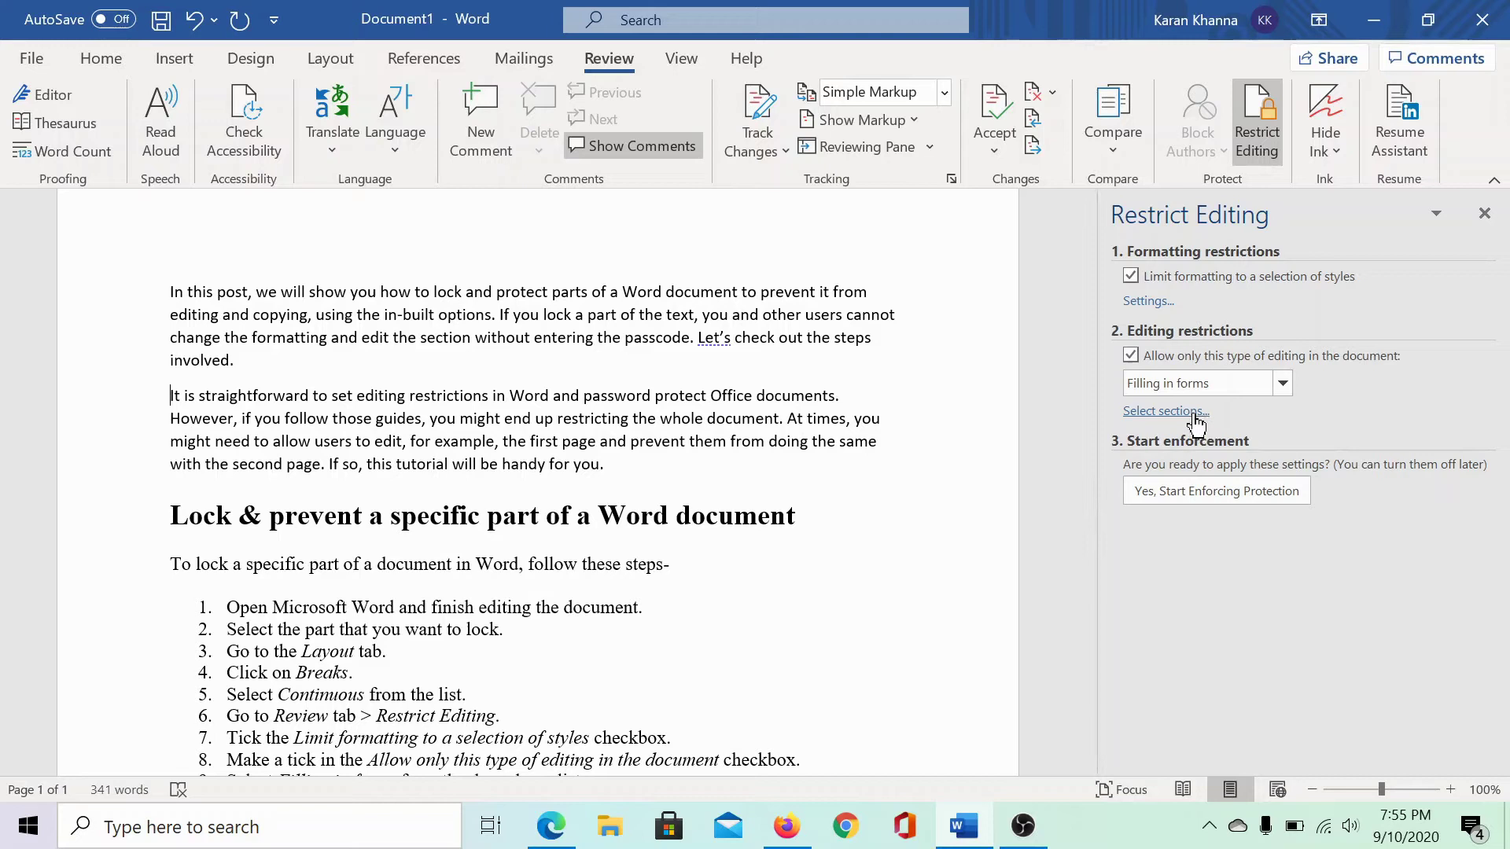
In Section Protection, uncheck Section 2 so only Section 1 is protected
{"action": "left_click", "coordinate": [1166, 411]}
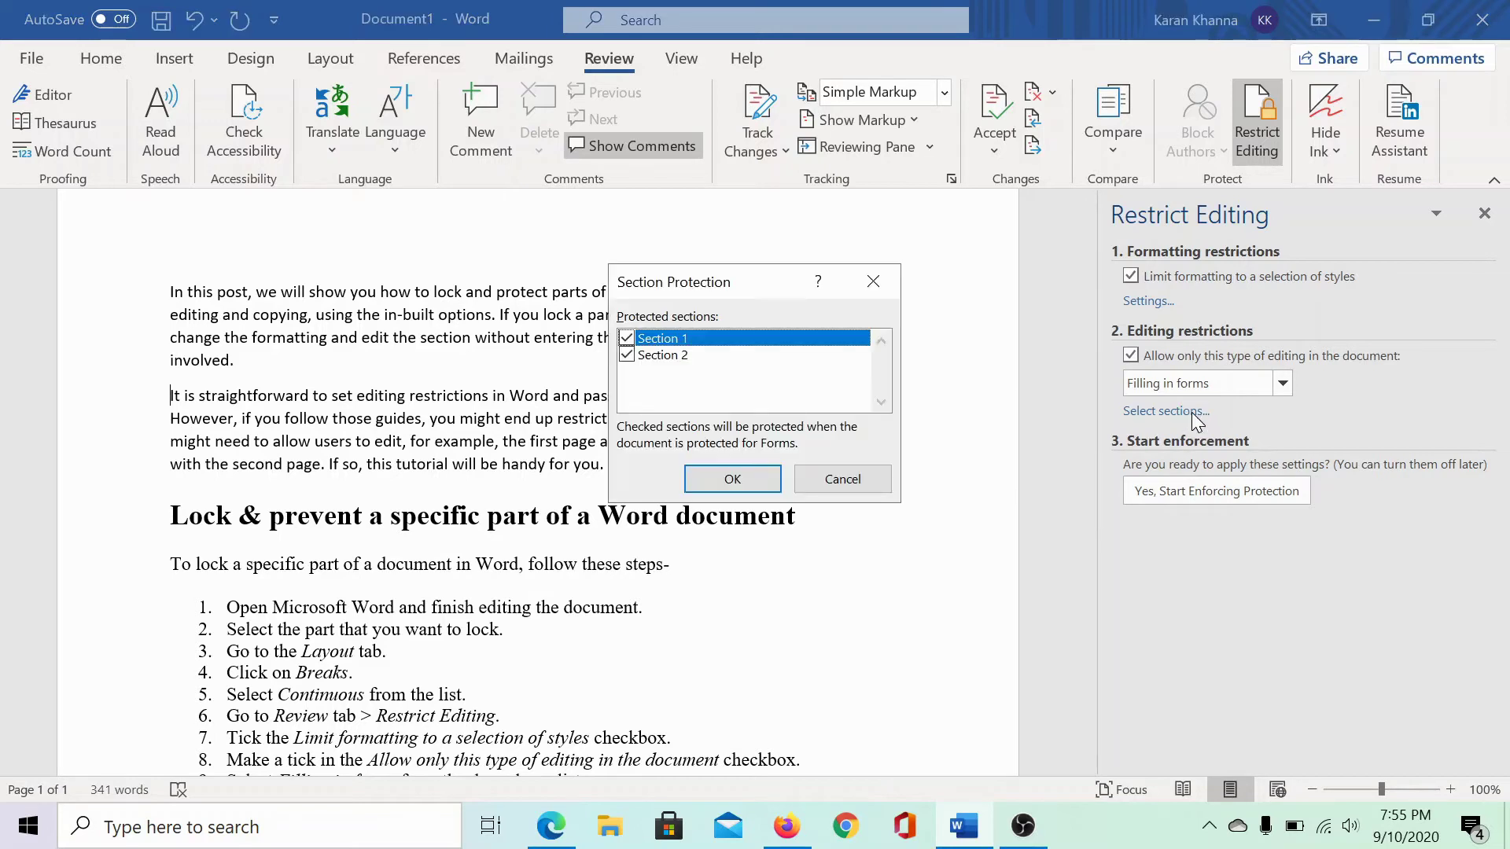
{"action": "left_click", "coordinate": [670, 361]}
{"action": "left_click", "coordinate": [626, 354]}
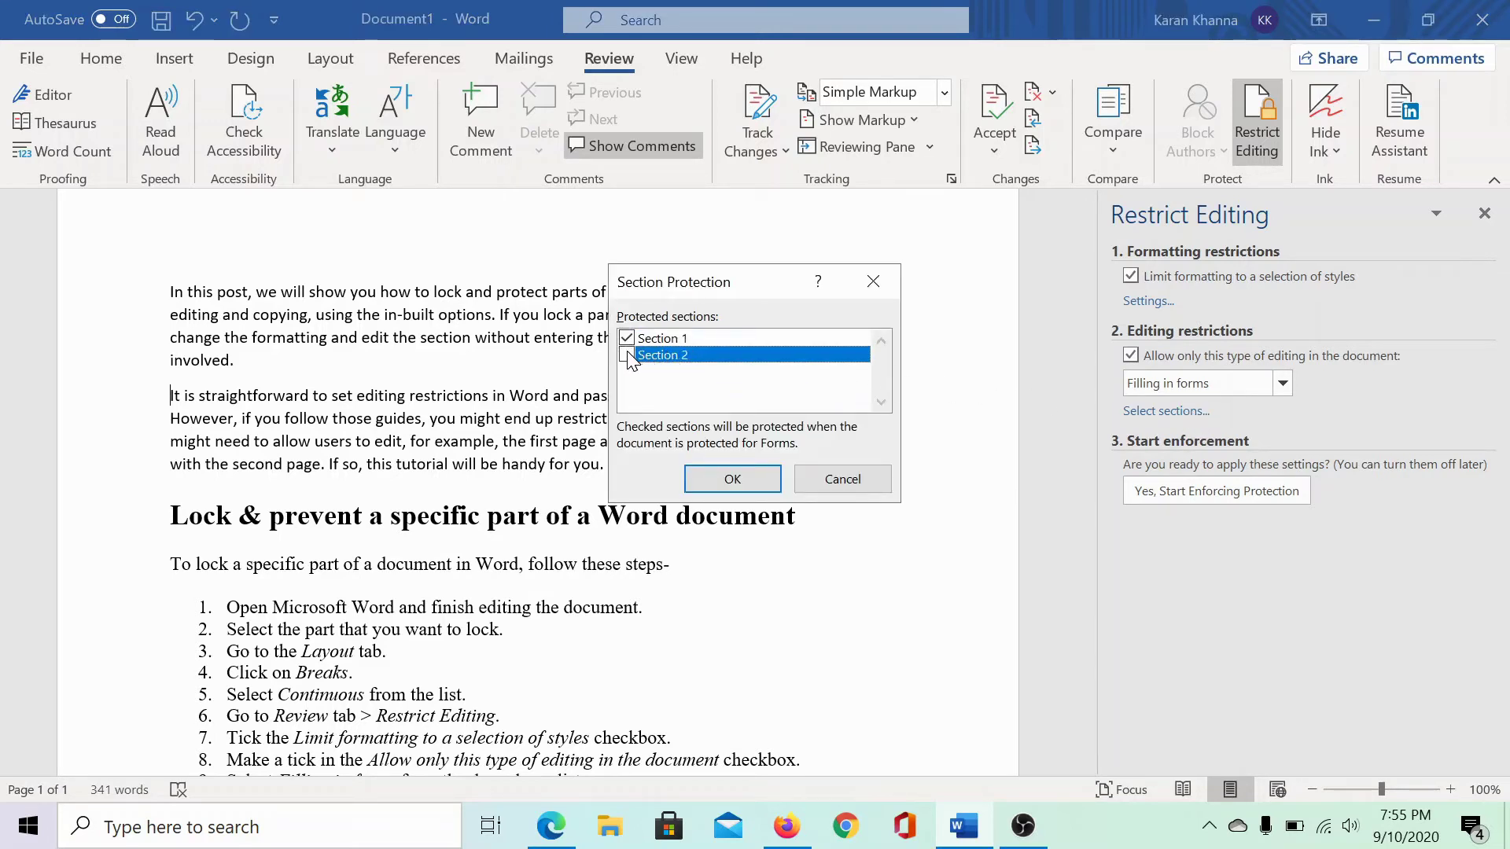
{"action": "left_click", "coordinate": [732, 479]}
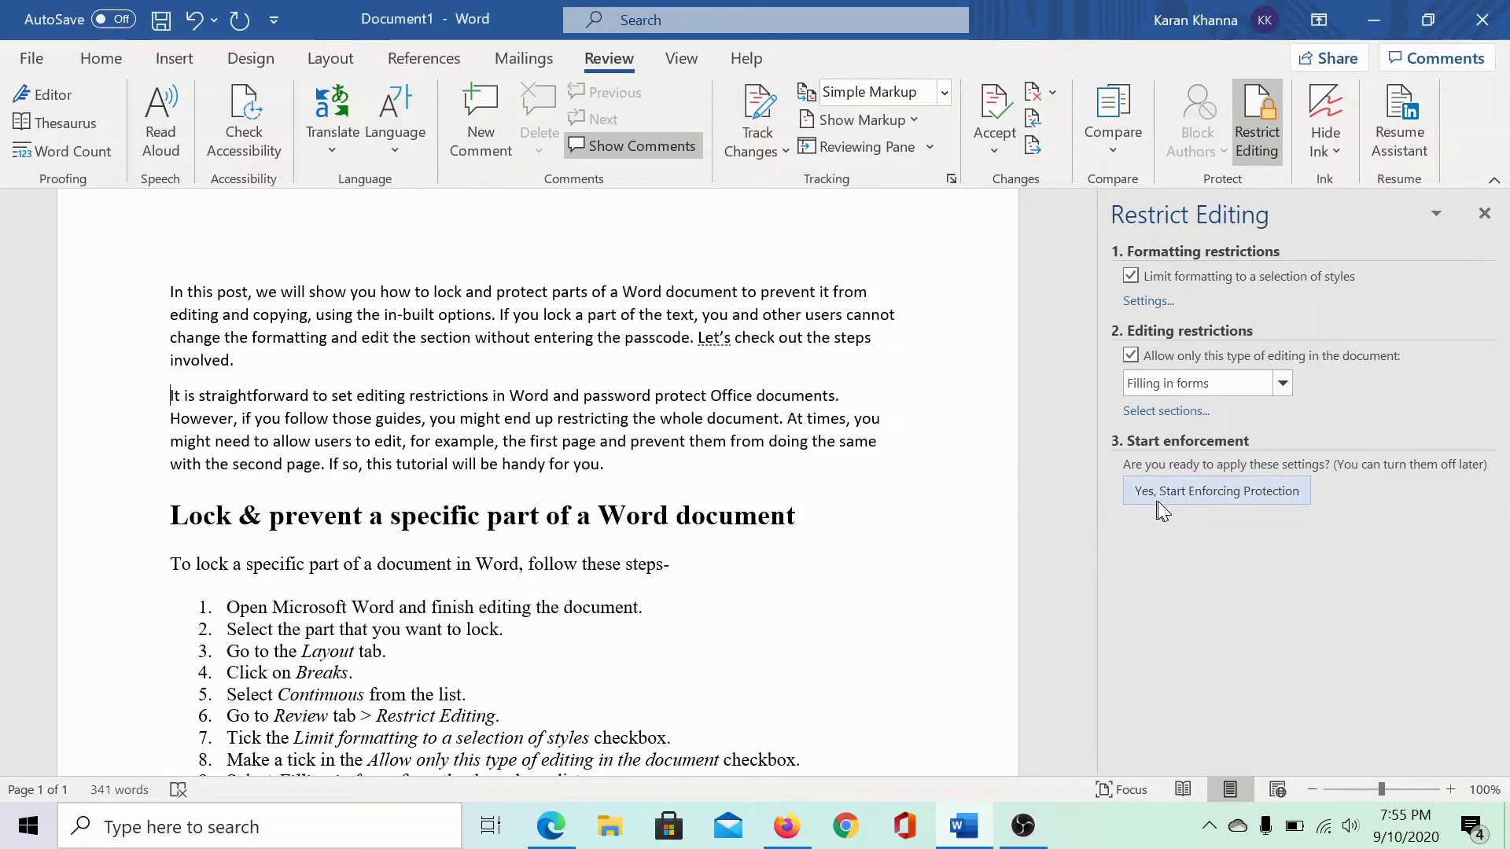
{"action": "left_click", "coordinate": [1188, 493]}
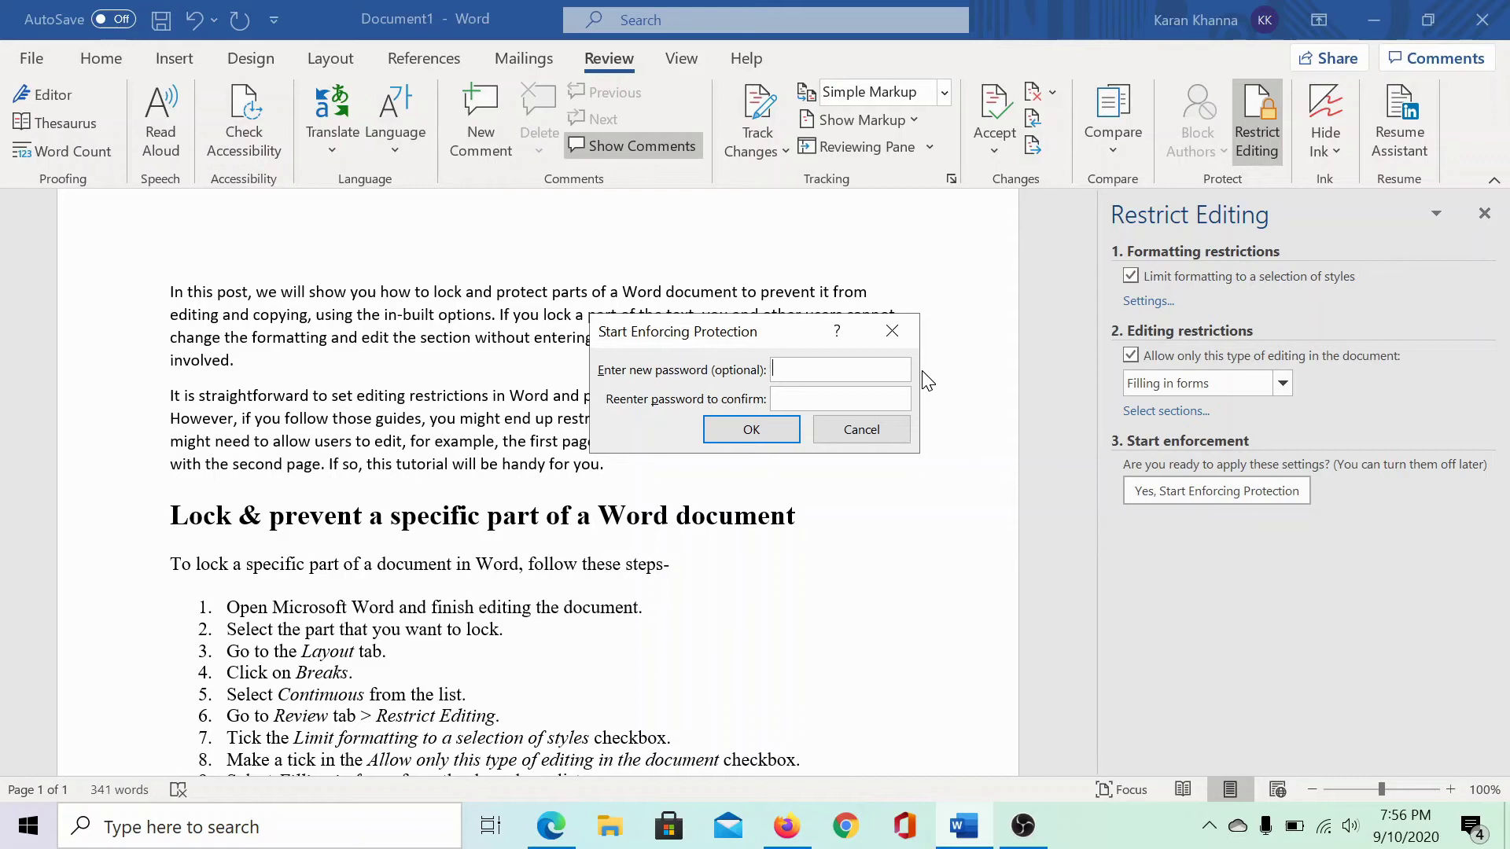
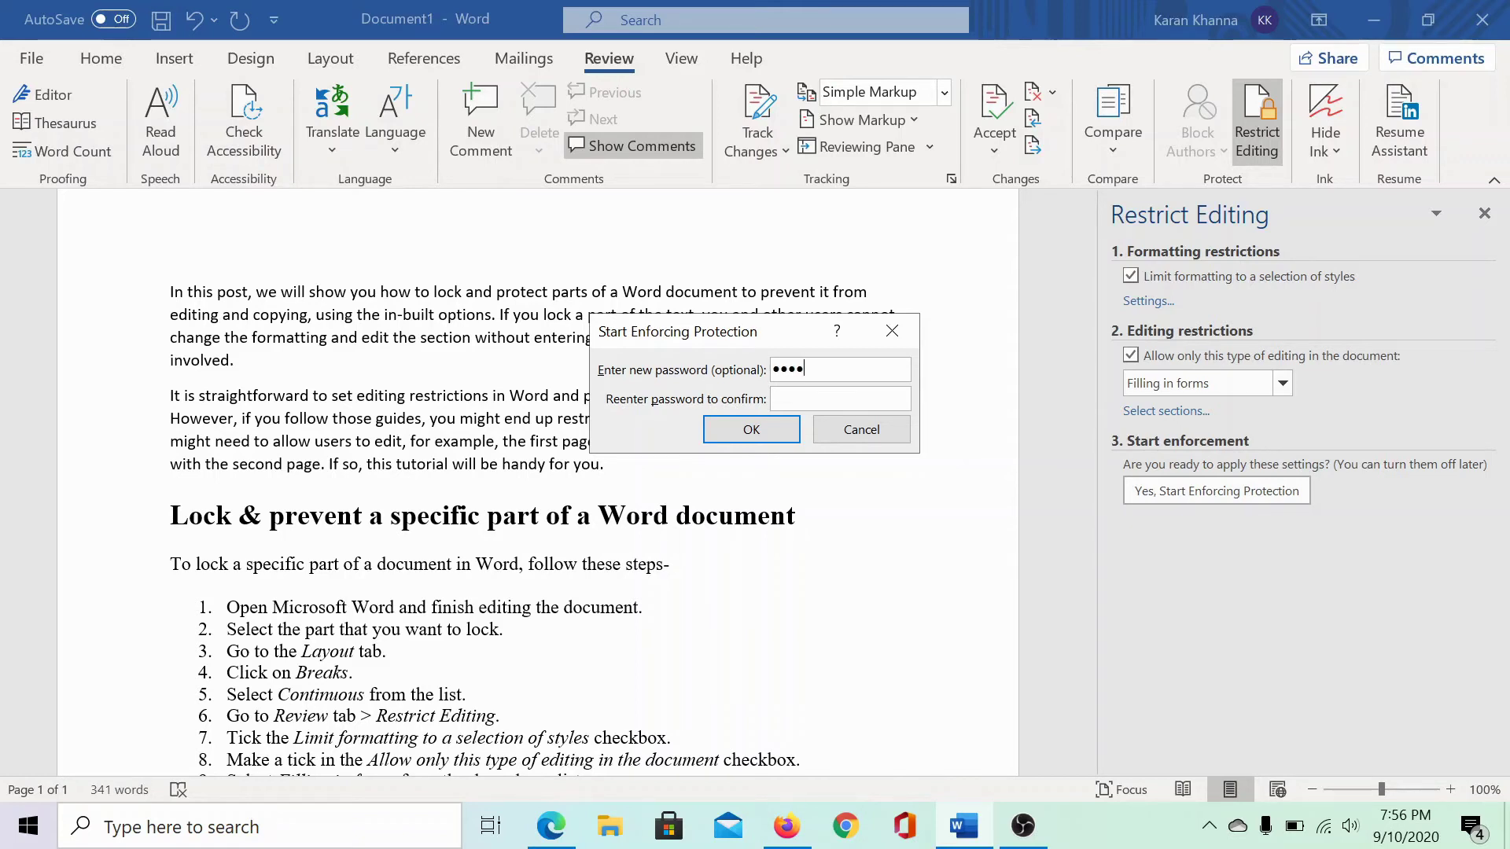
{"action": "left_click", "coordinate": [871, 400]}
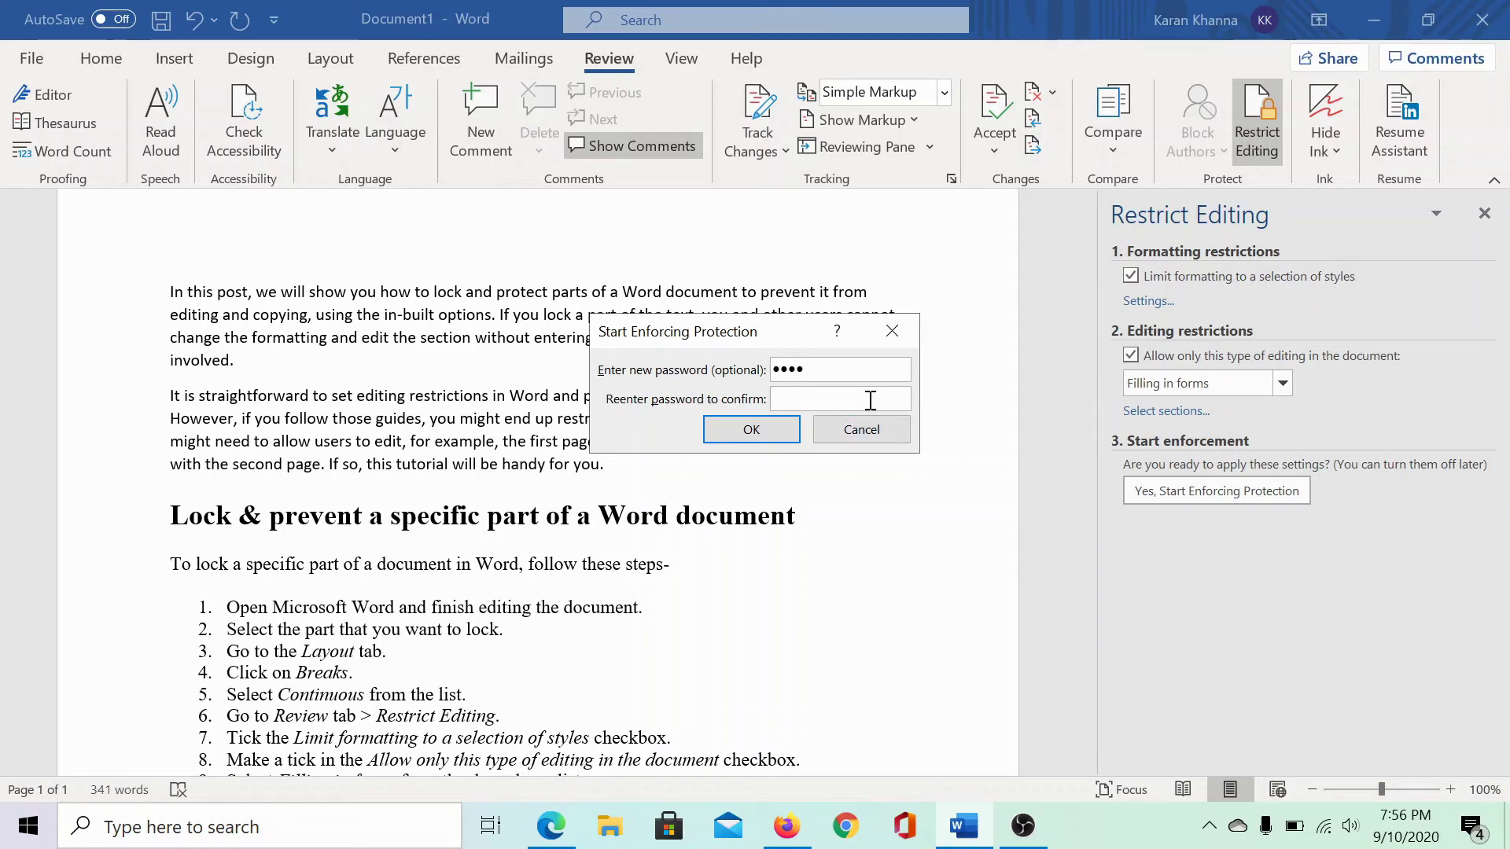
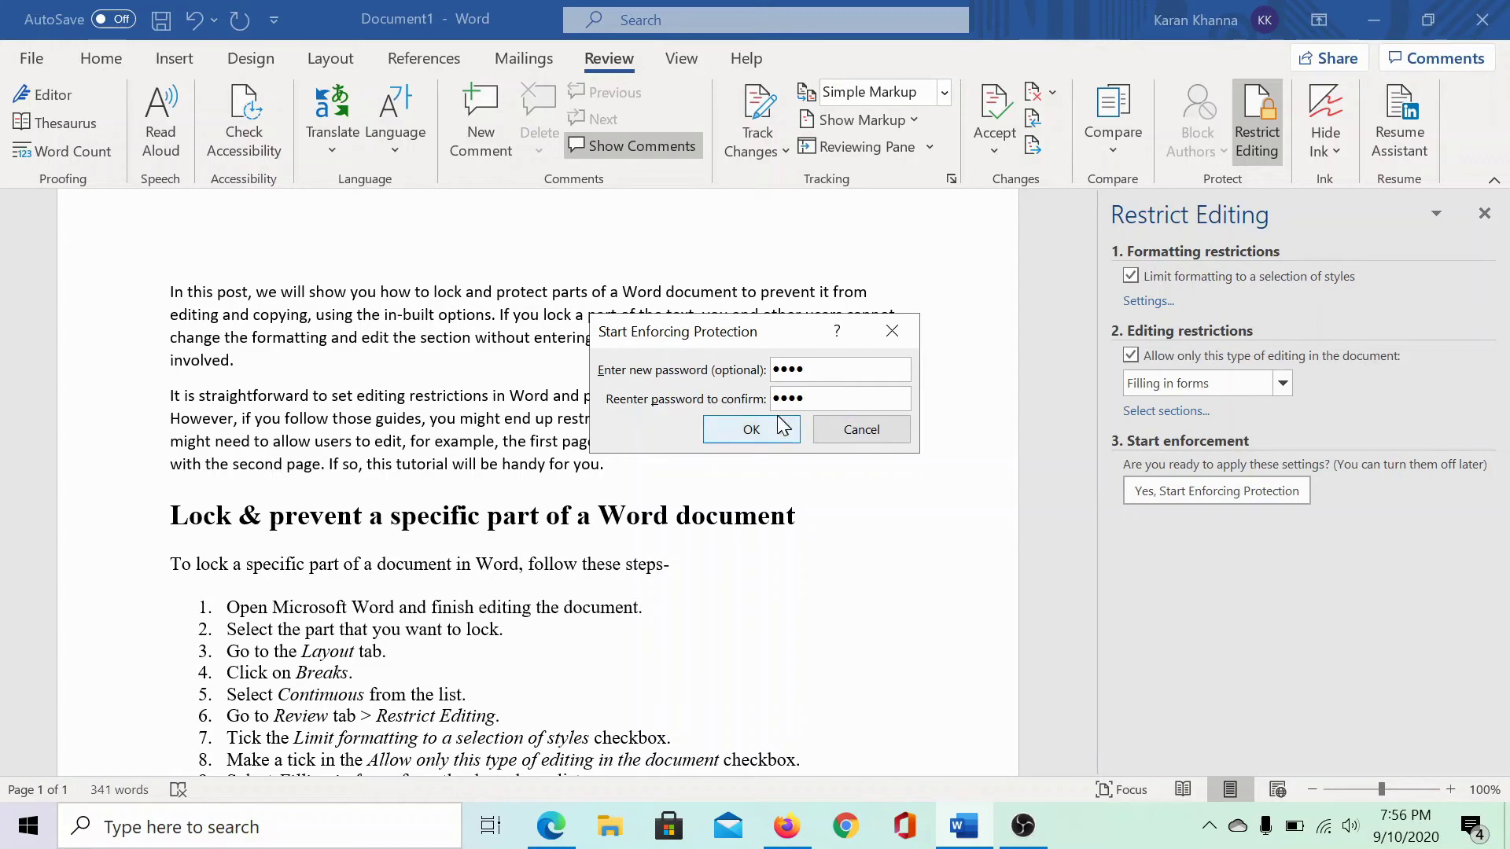
{"action": "left_click", "coordinate": [777, 430]}
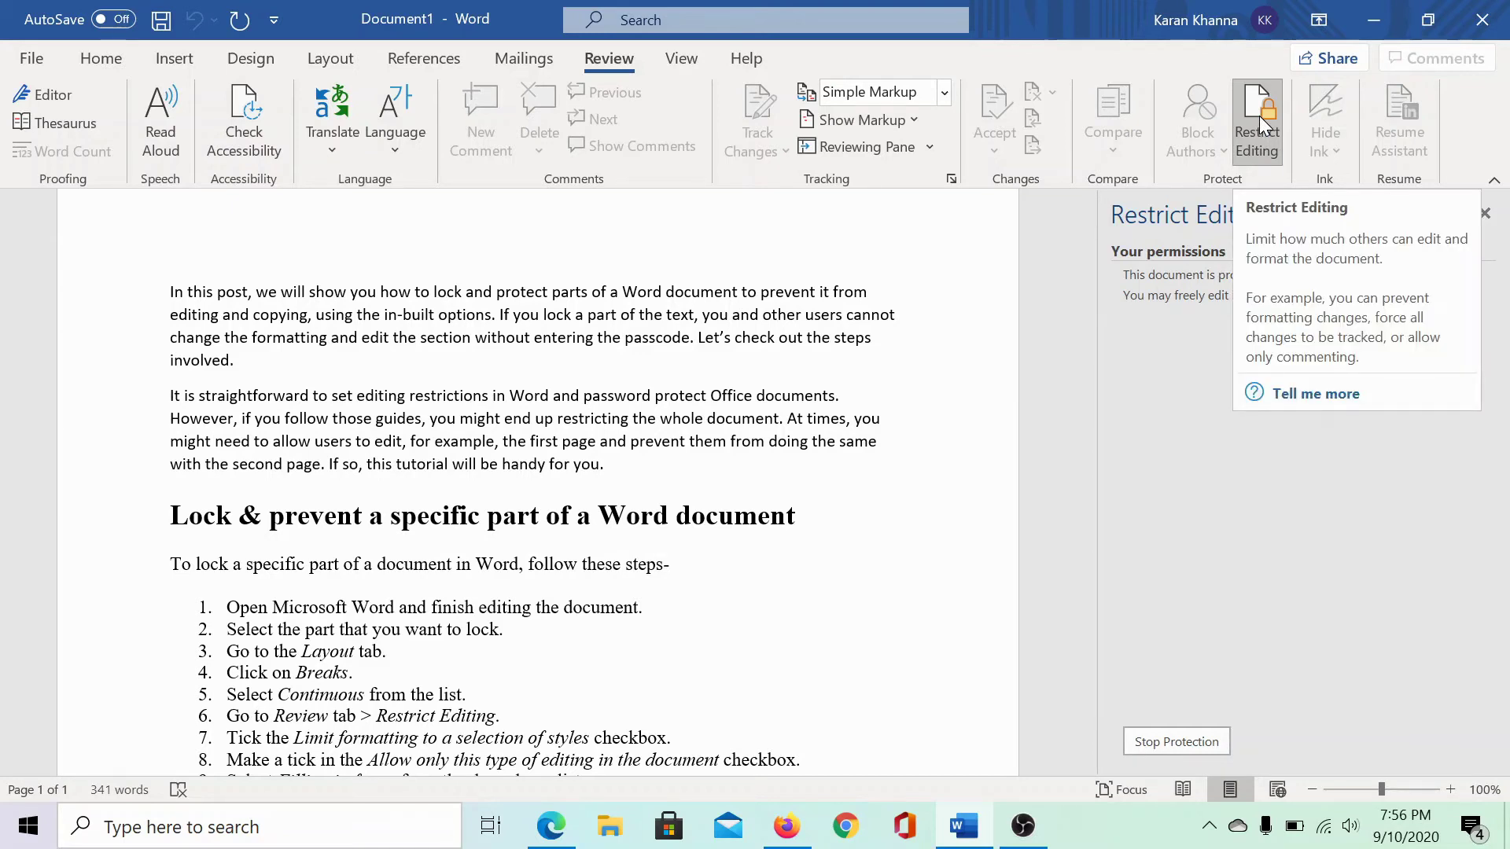
{"action": "left_click", "coordinate": [1183, 742]}
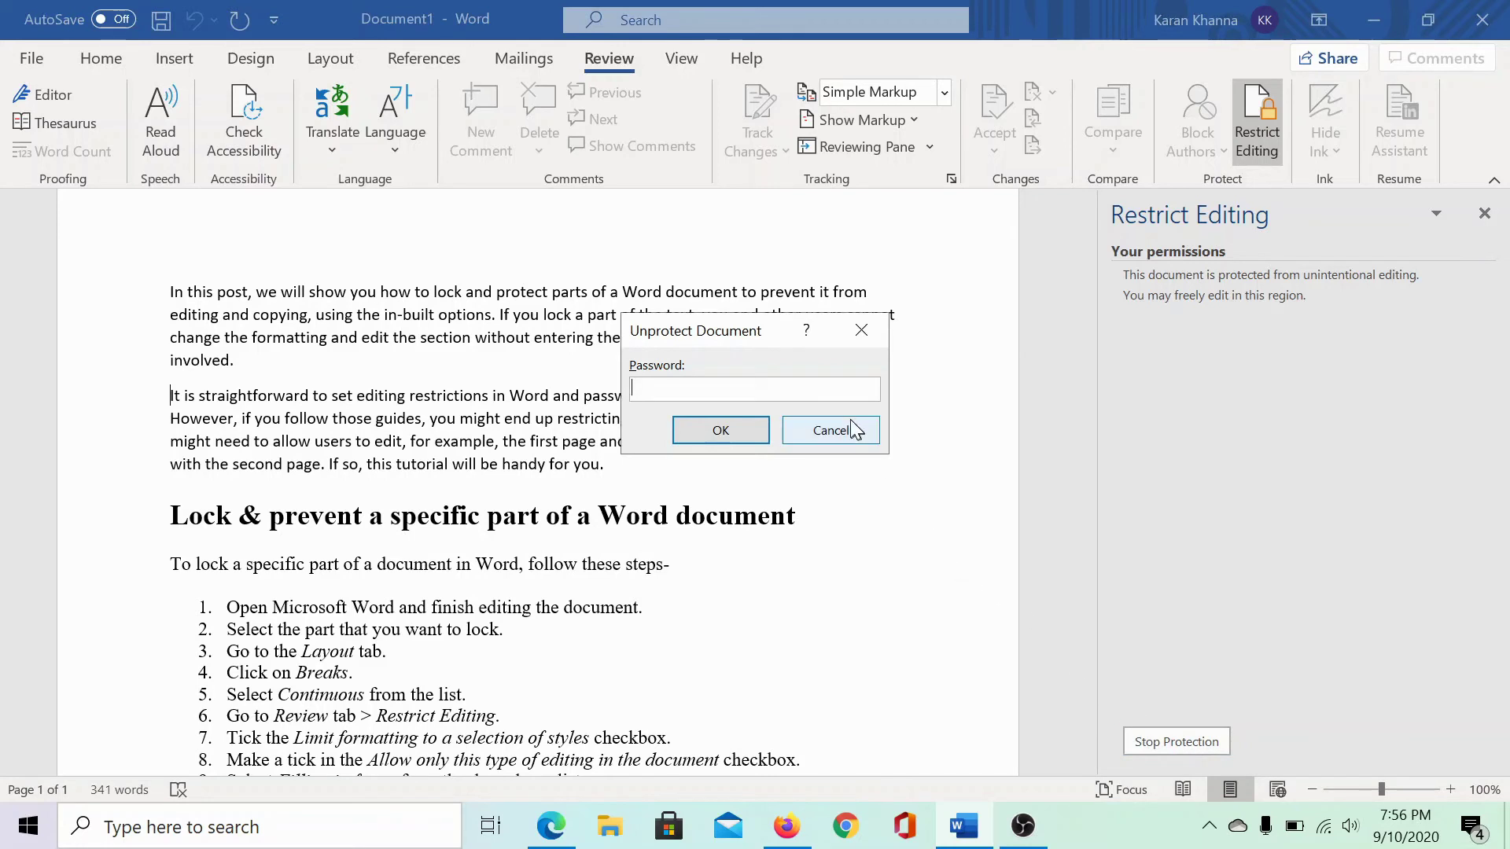
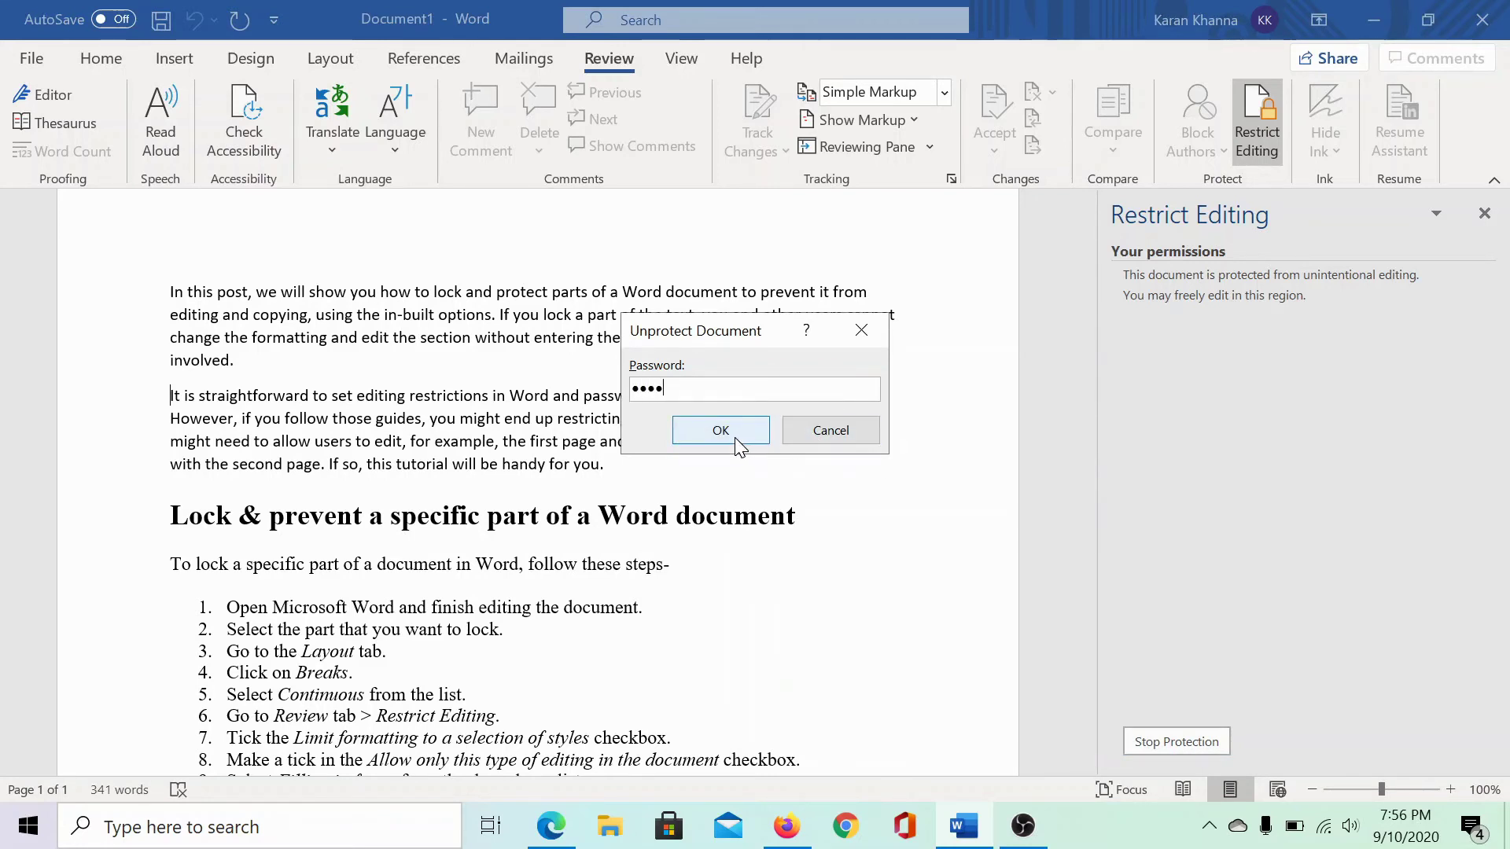
{"action": "left_click", "coordinate": [731, 427]}
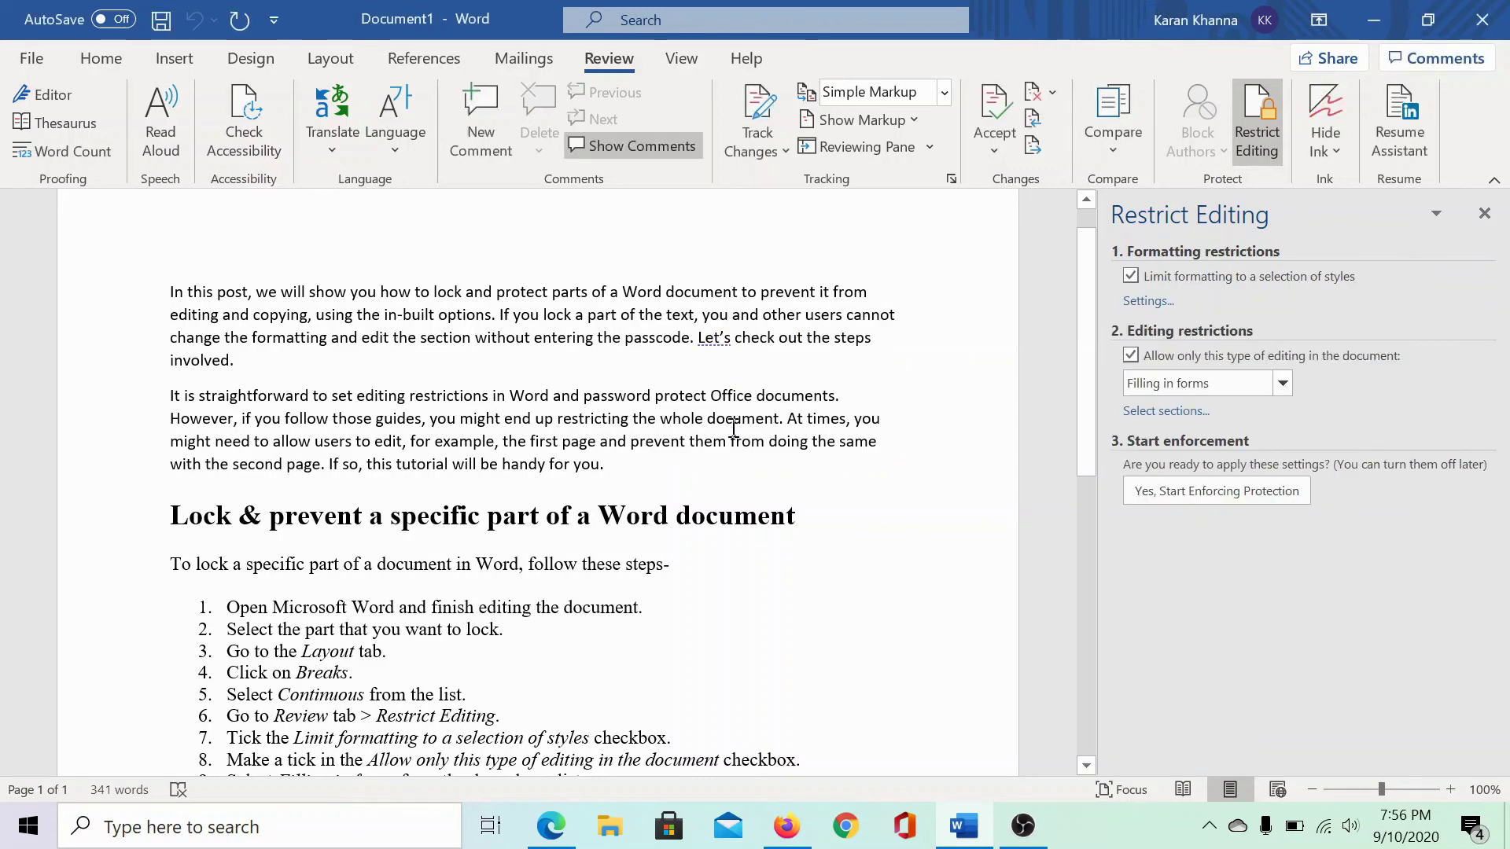